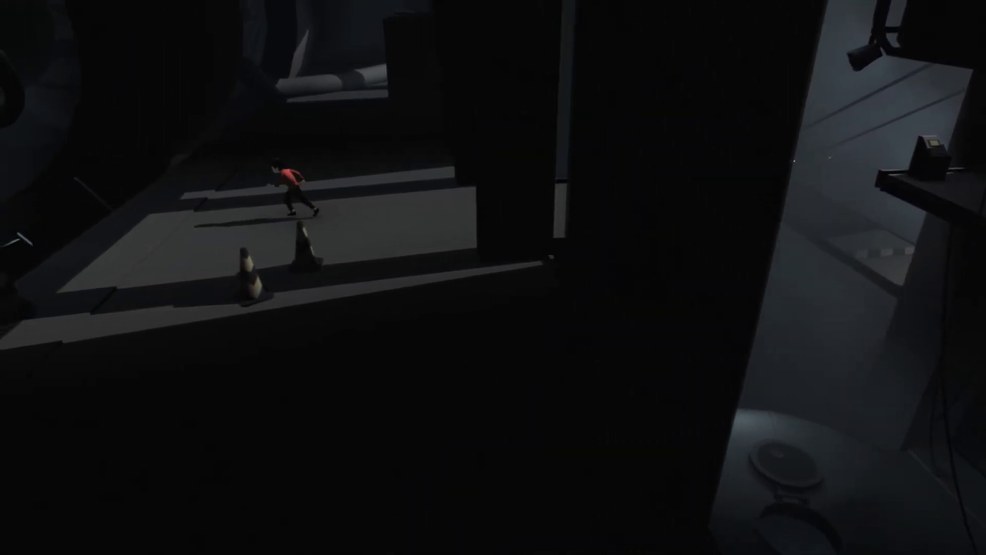
key("Left")
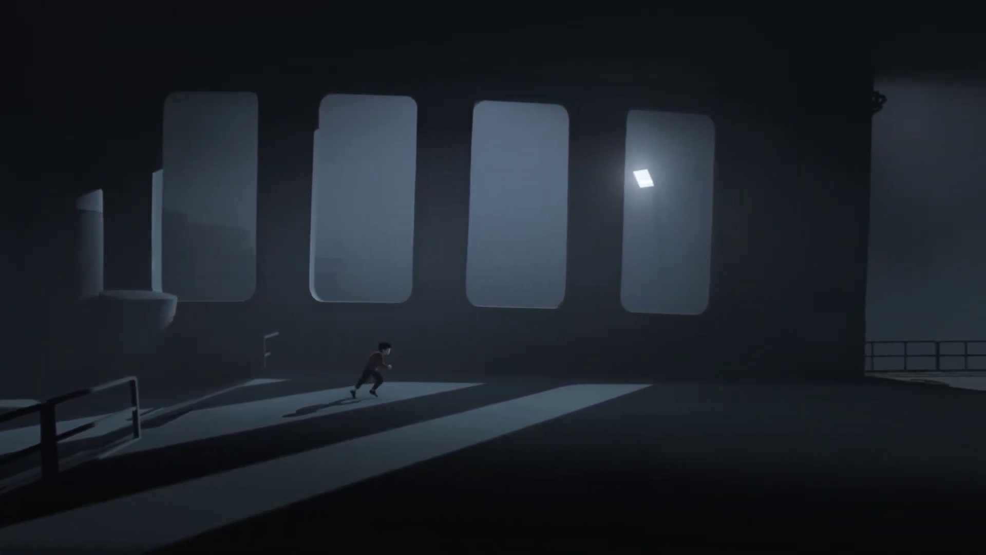
key("Right")
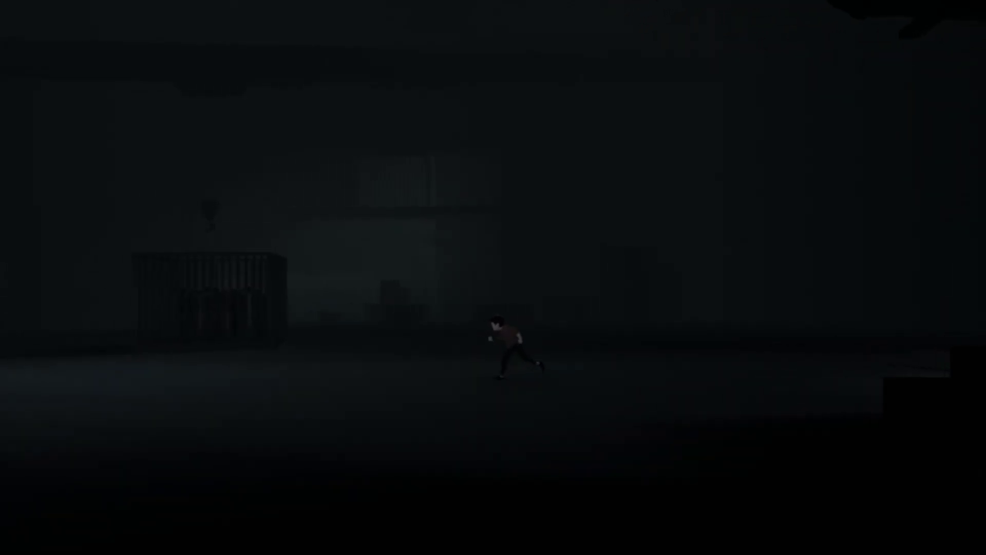
key("Left")
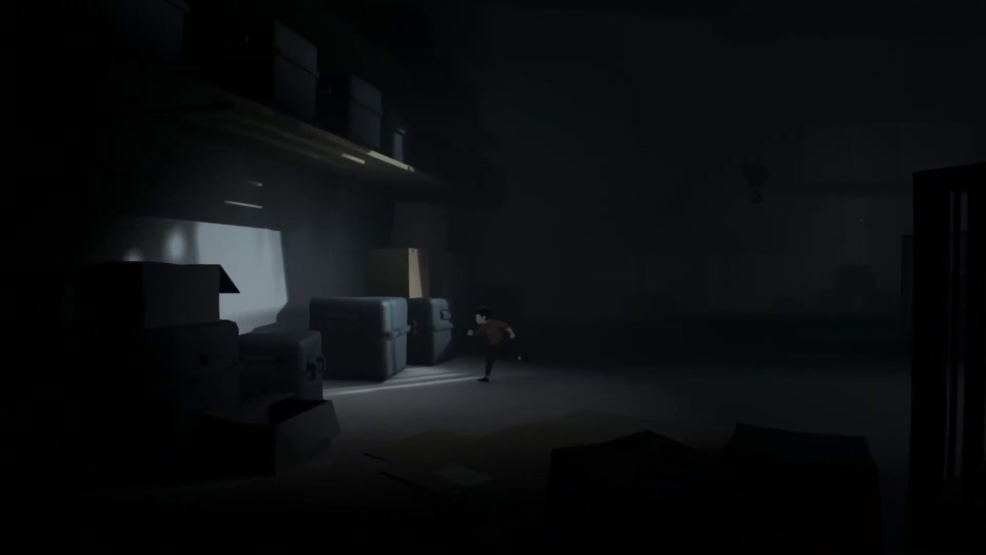
key("Left")
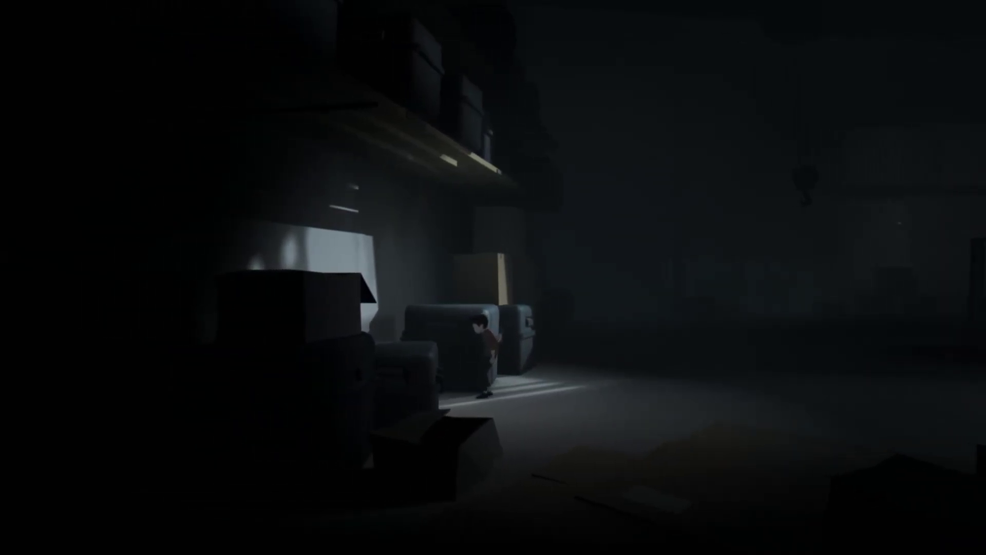
key("ctrl")
key("Right")
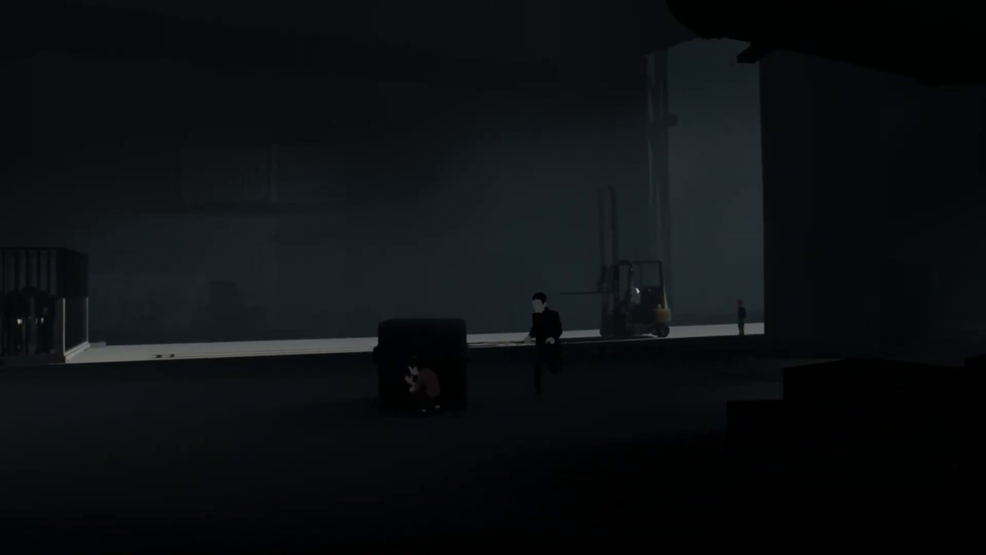
key("Left")
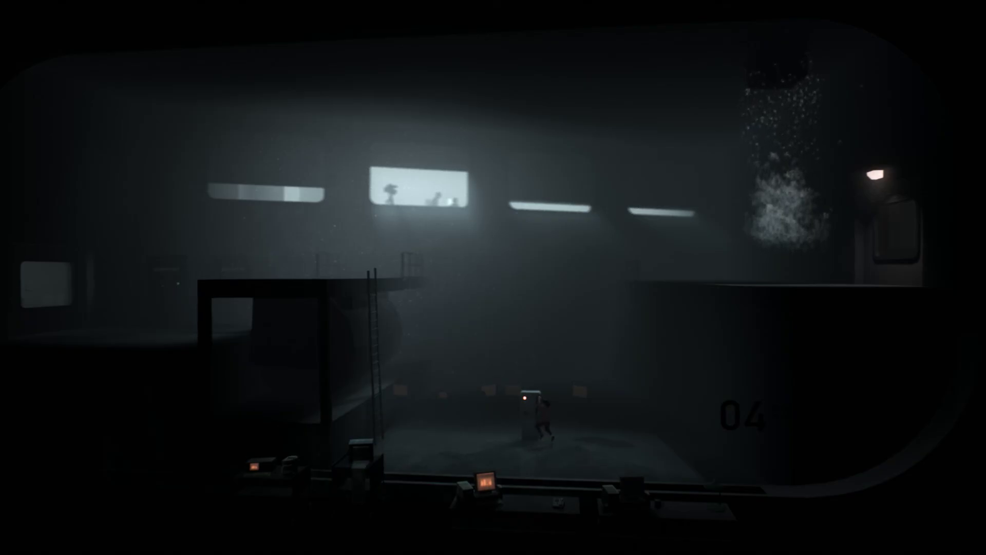
key("Up")
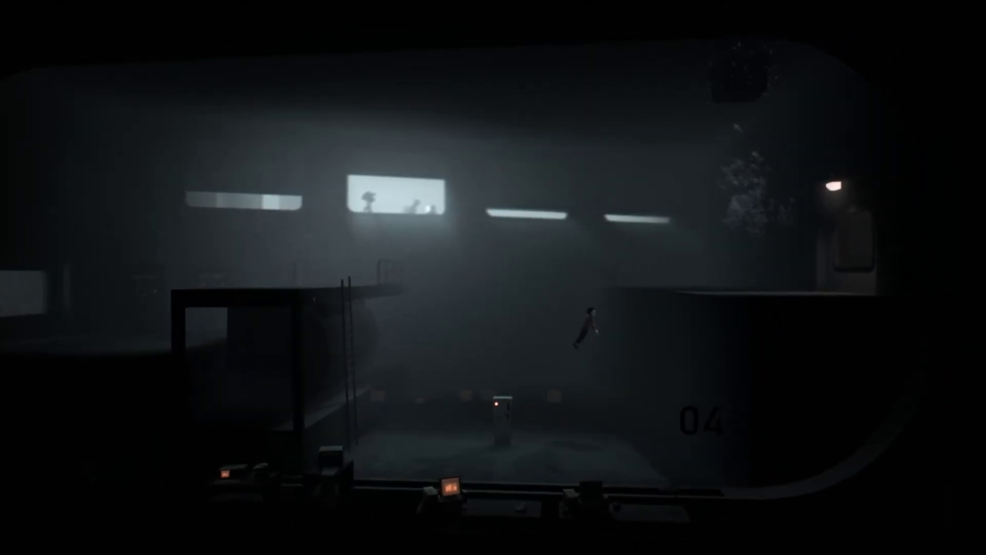
key("Up")
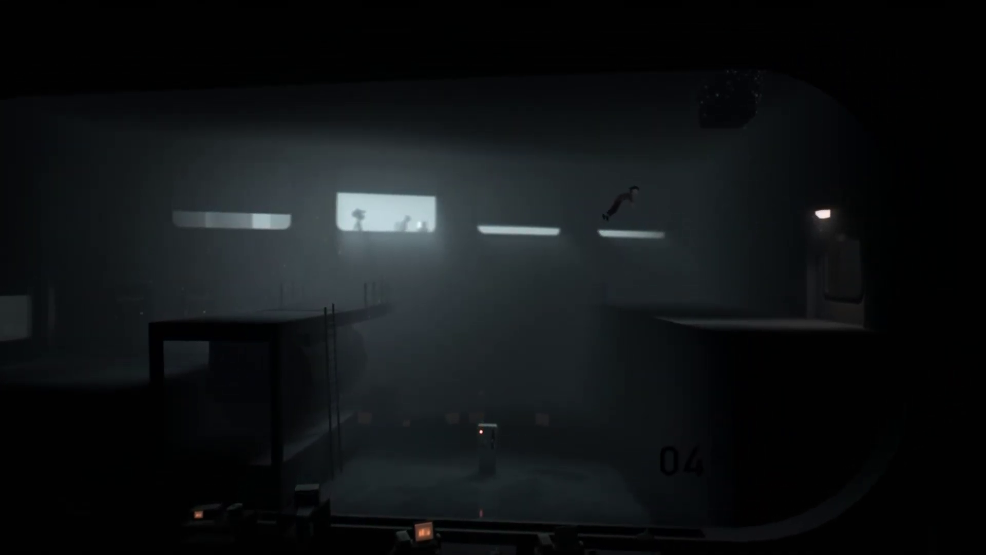
key("Up")
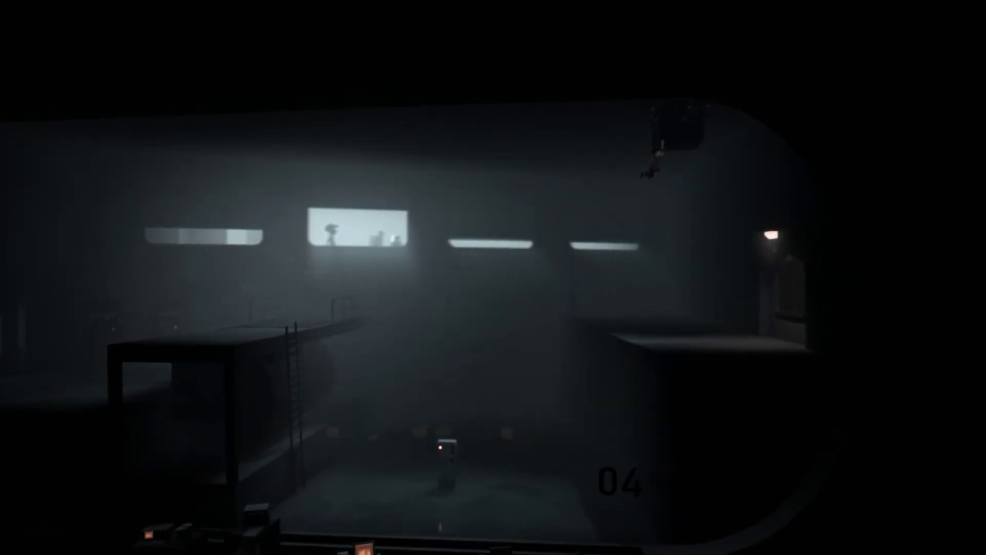